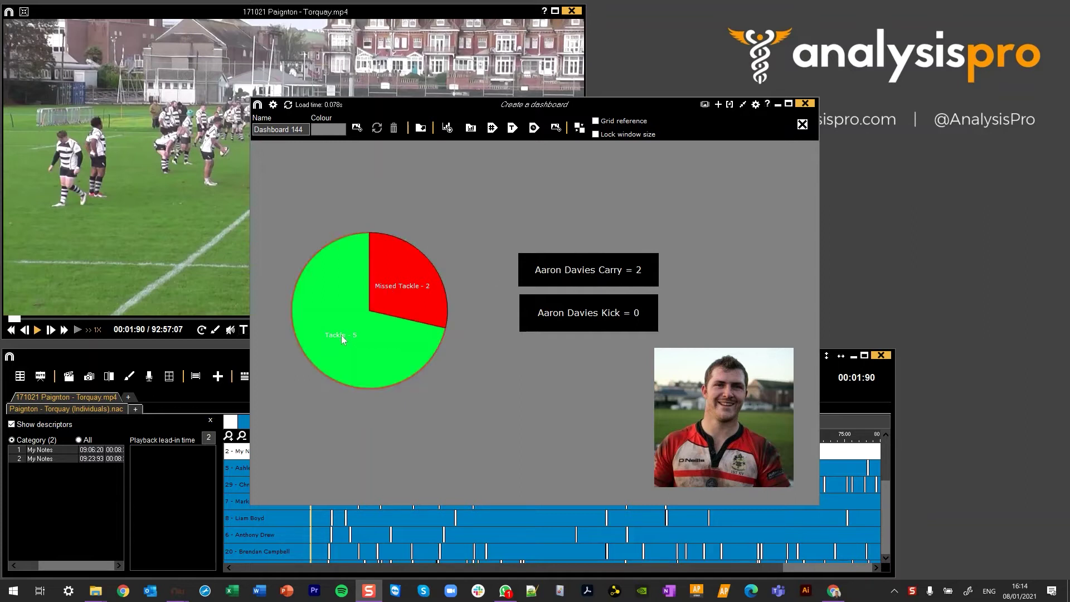
- Open the pie chart's settings and close them without making changes
right_click(394, 301)
left_click(429, 271)
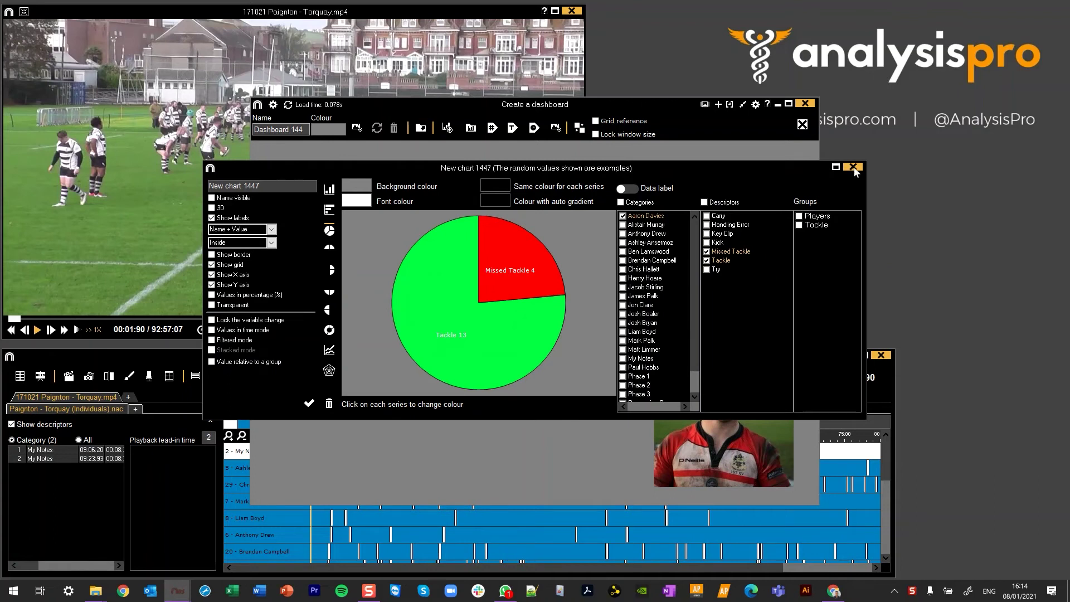
left_click(853, 168)
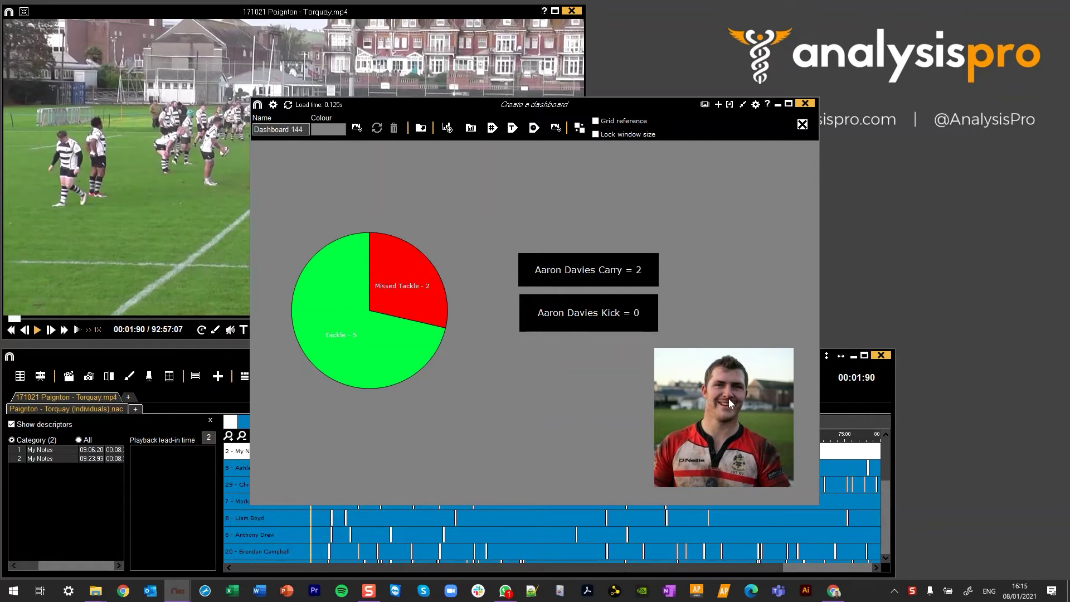
- Insert Josh.jpg as a new picture on the dashboard
right_click(701, 266)
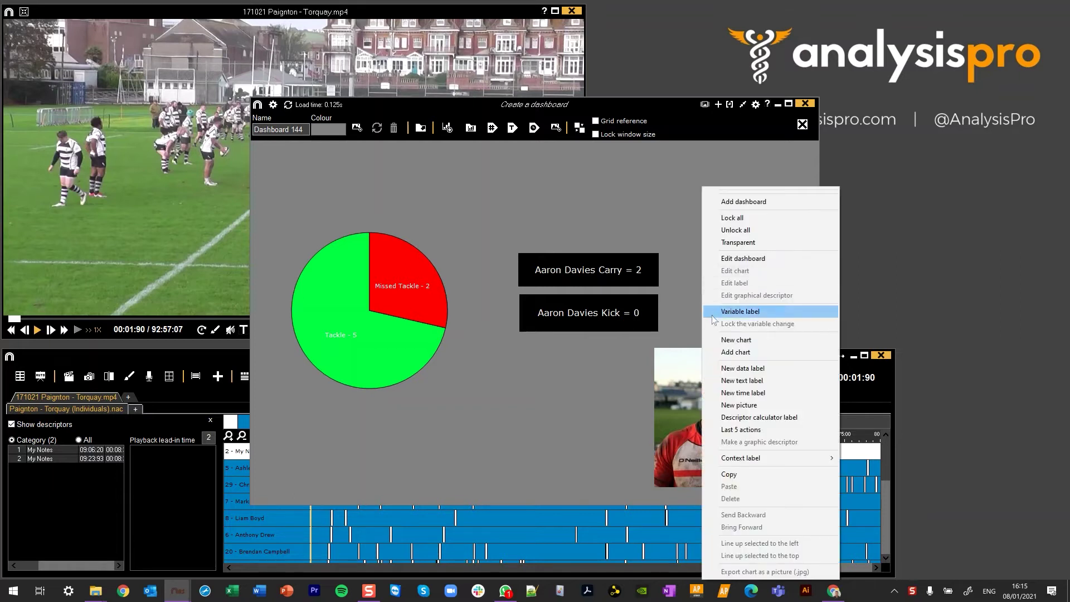
left_click(739, 403)
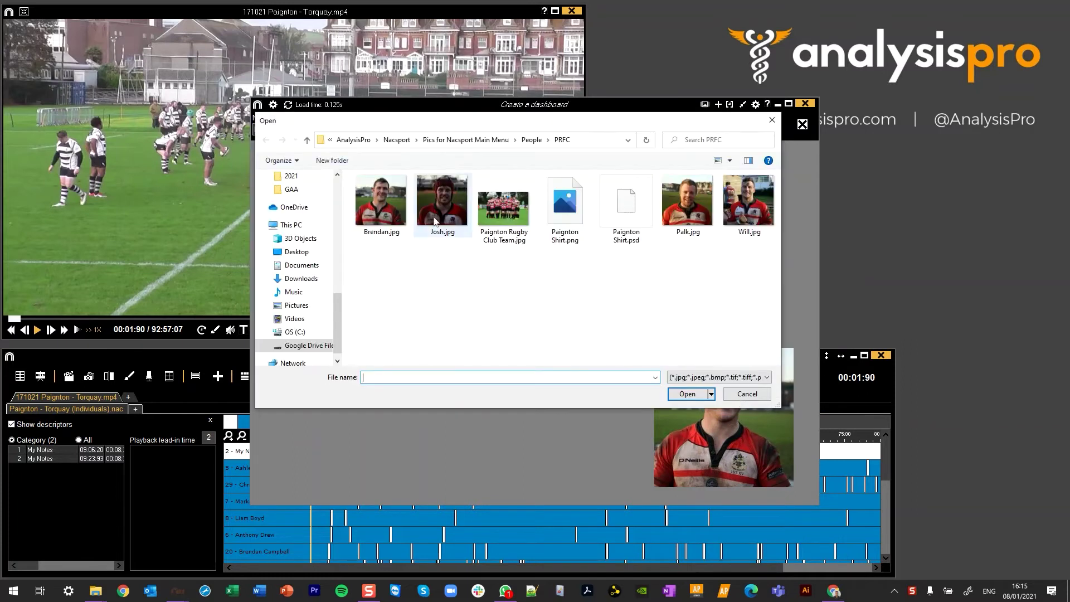
double_click(435, 221)
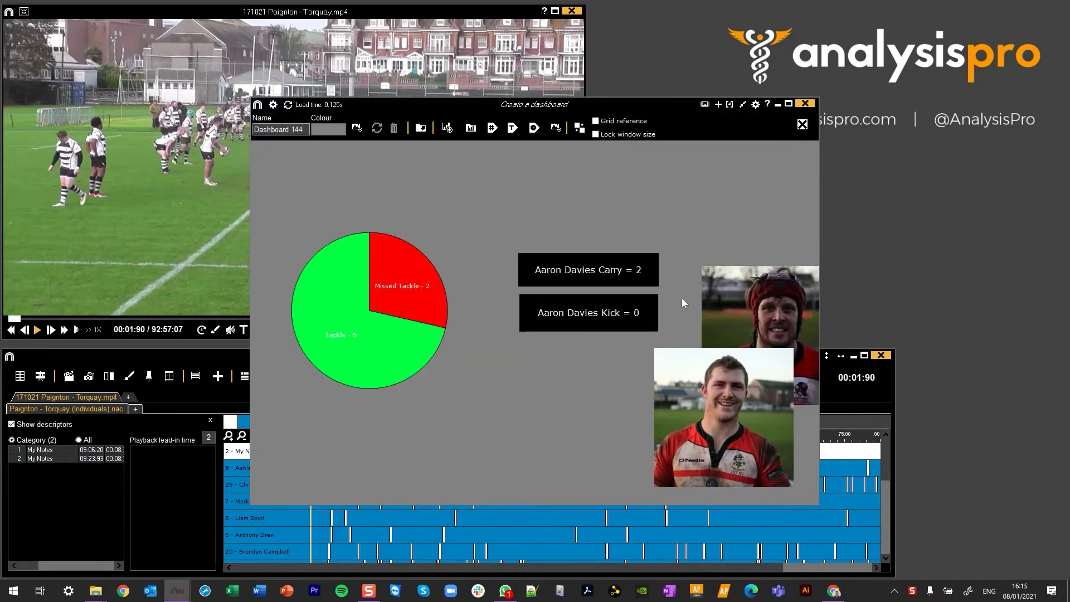
- Position the Josh photo at Top 450, Left 725 and link it to its player
double_click(762, 340)
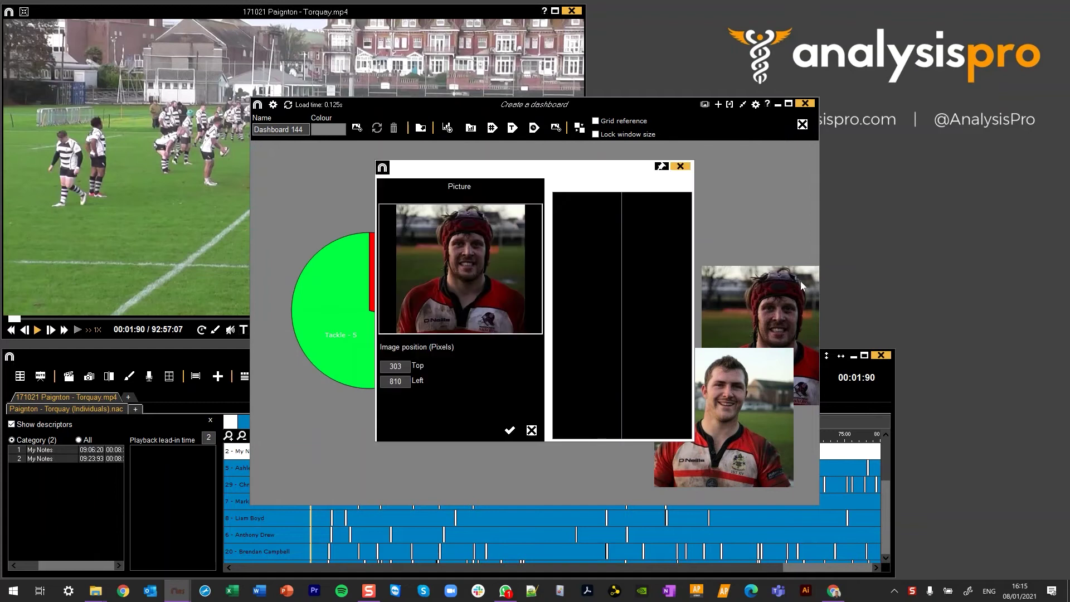
double_click(408, 369)
type("450")
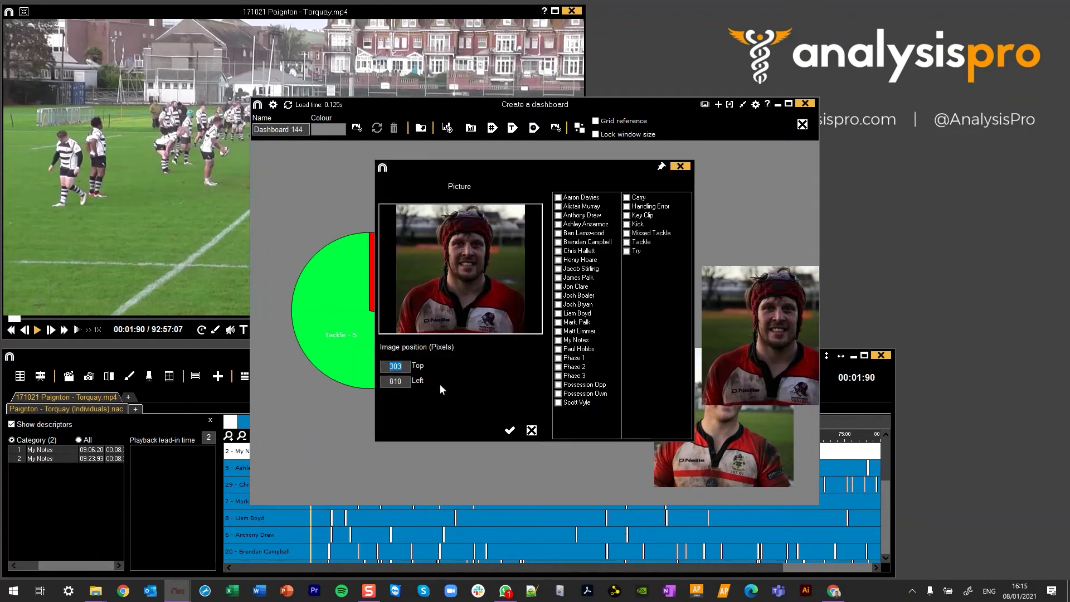
key("Return")
double_click(388, 381)
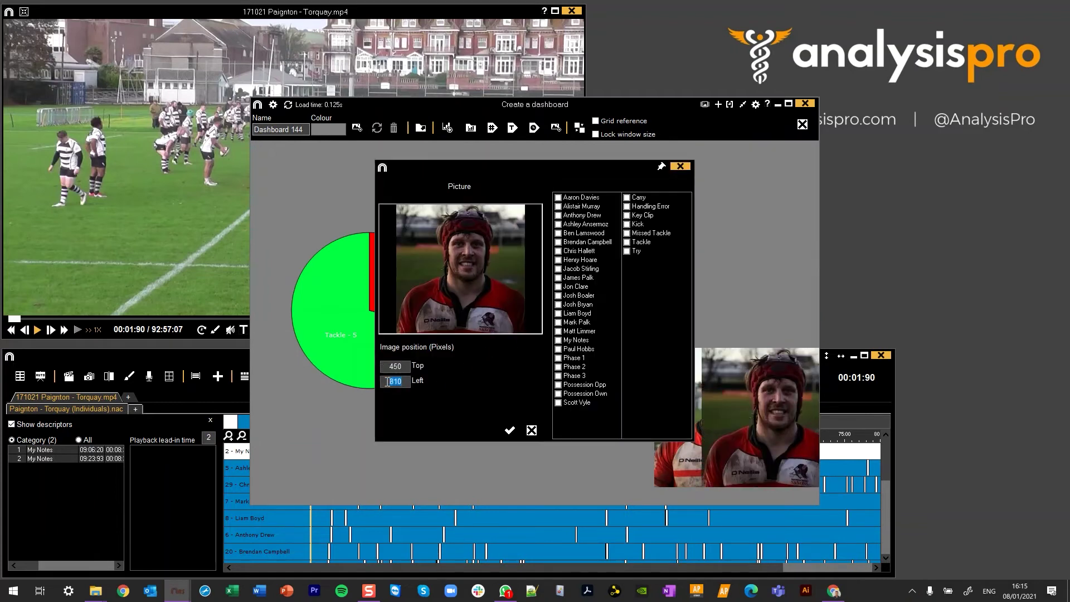
type("725")
key("Return")
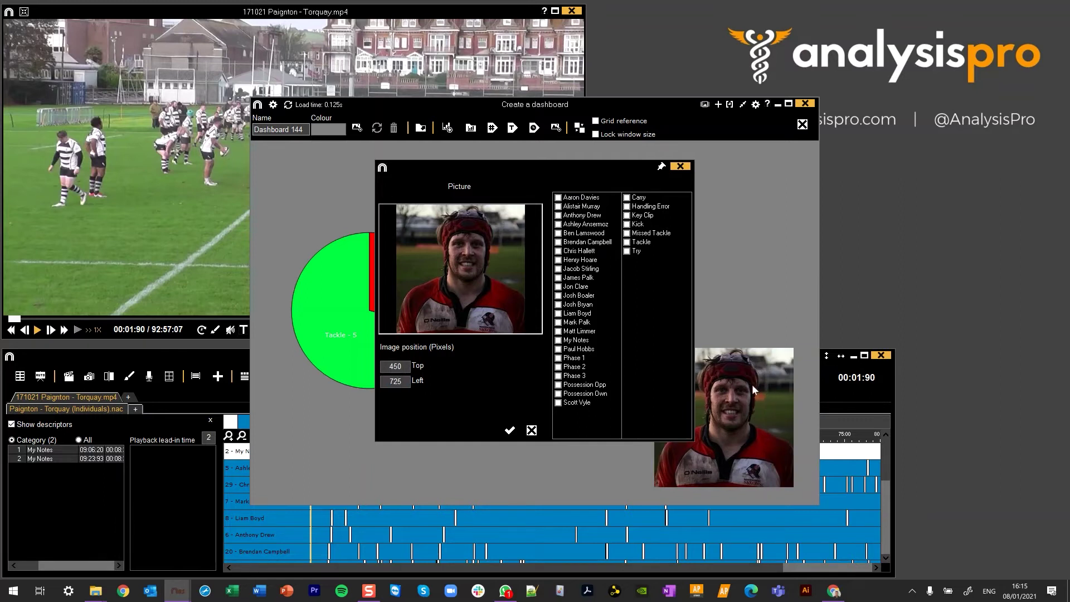
left_click(560, 305)
left_click(509, 430)
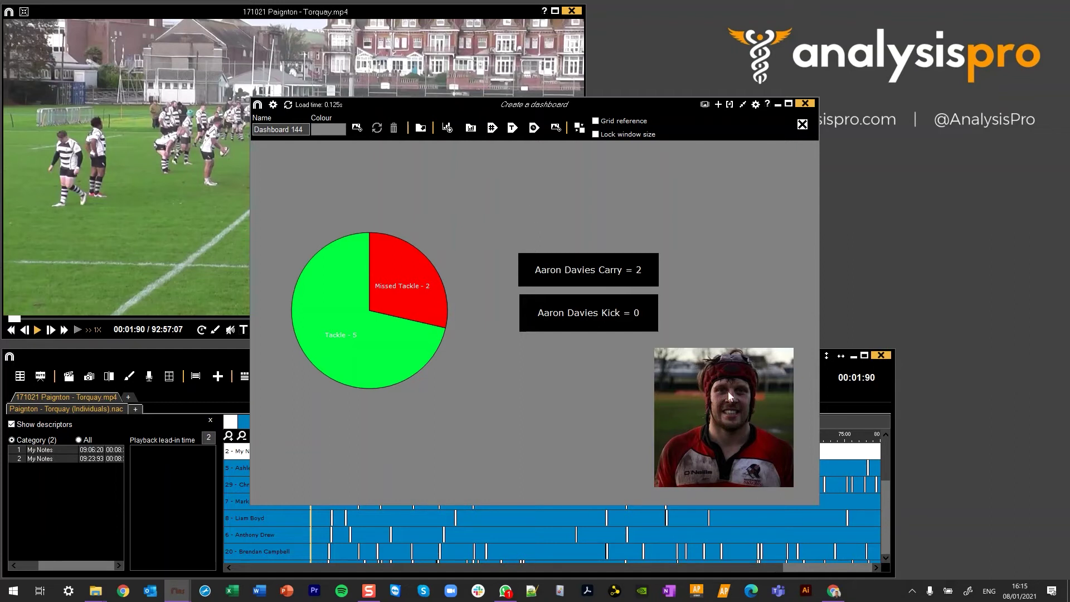
- Add a variable player-name label to the dashboard
right_click(523, 175)
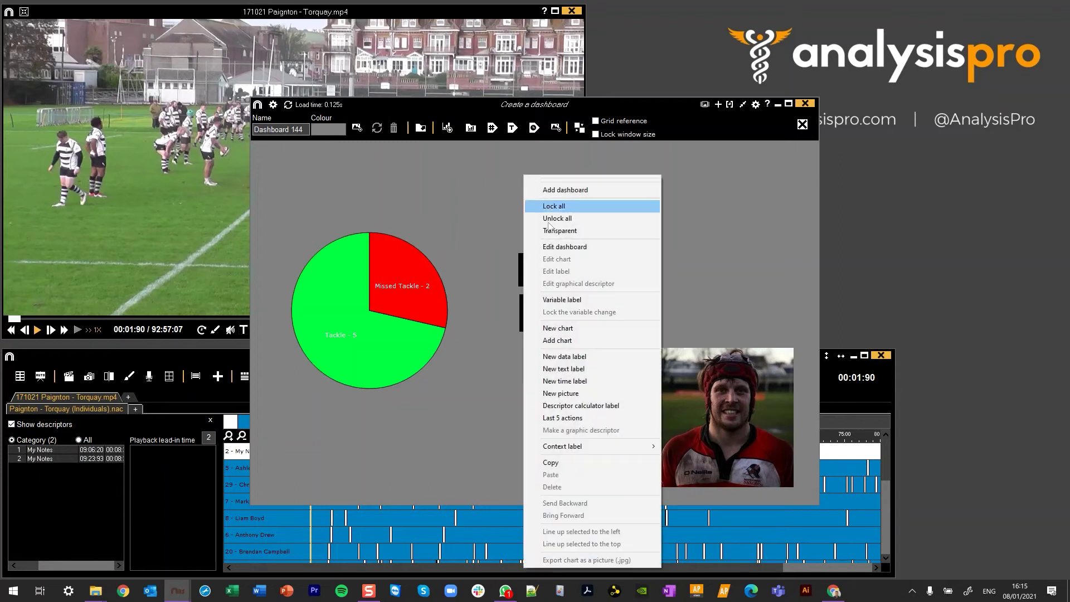
left_click(572, 300)
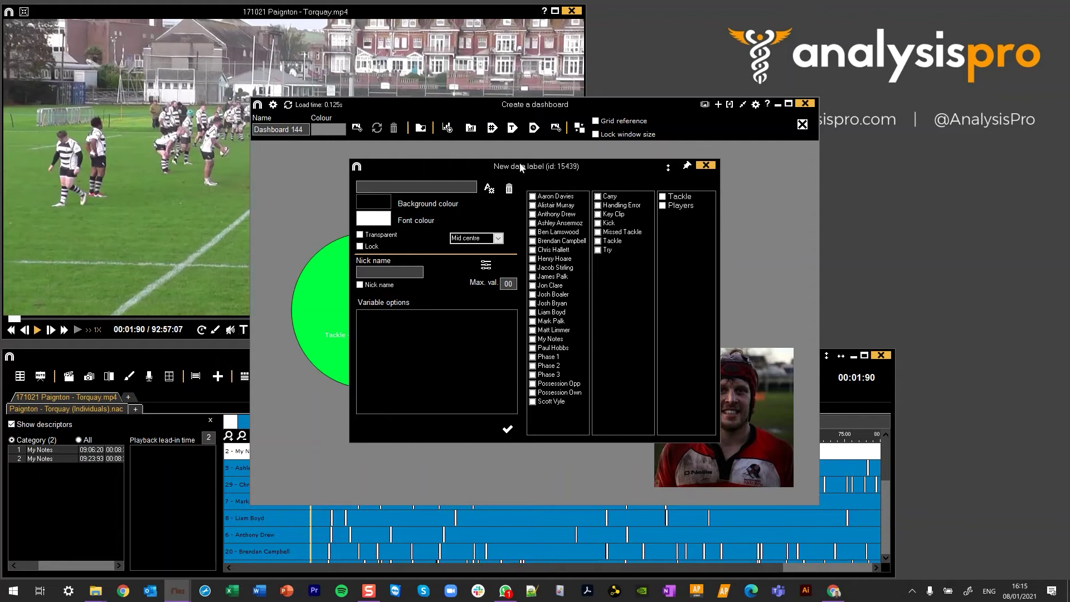
left_click_drag(520, 166, 623, 197)
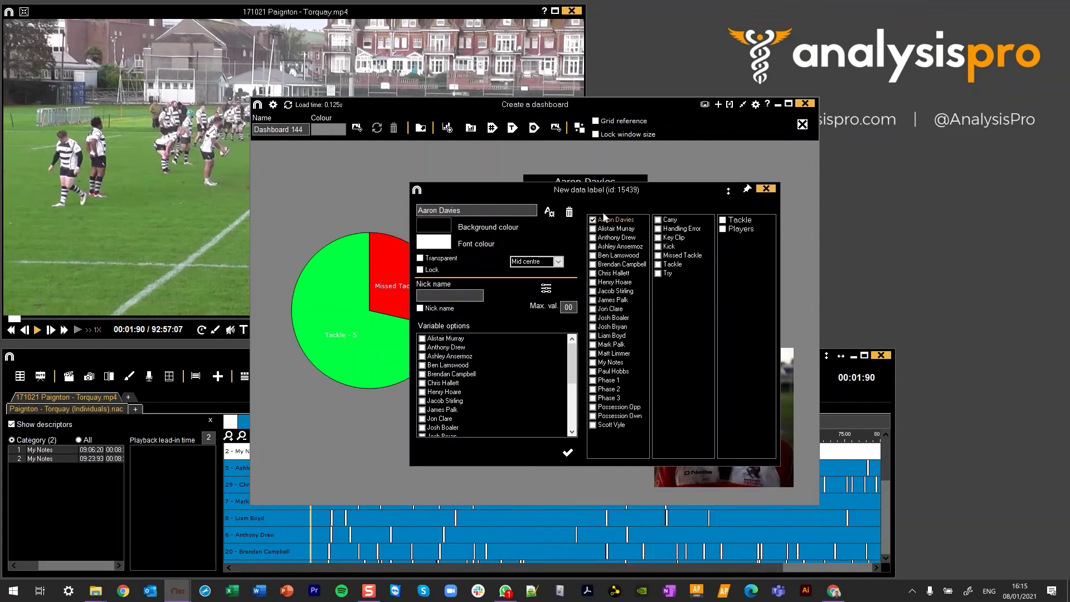
- Tick seven players as selectable options for the variable label
left_click(422, 339)
left_click(422, 347)
left_click(422, 356)
left_click(422, 365)
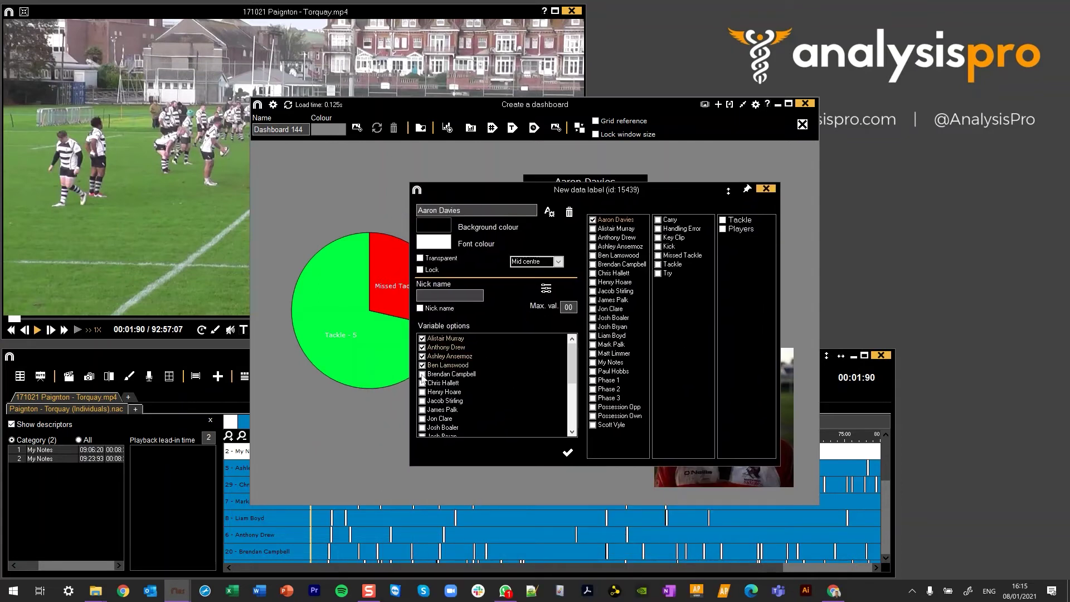
left_click(422, 374)
scroll(423, 376, "down", 1)
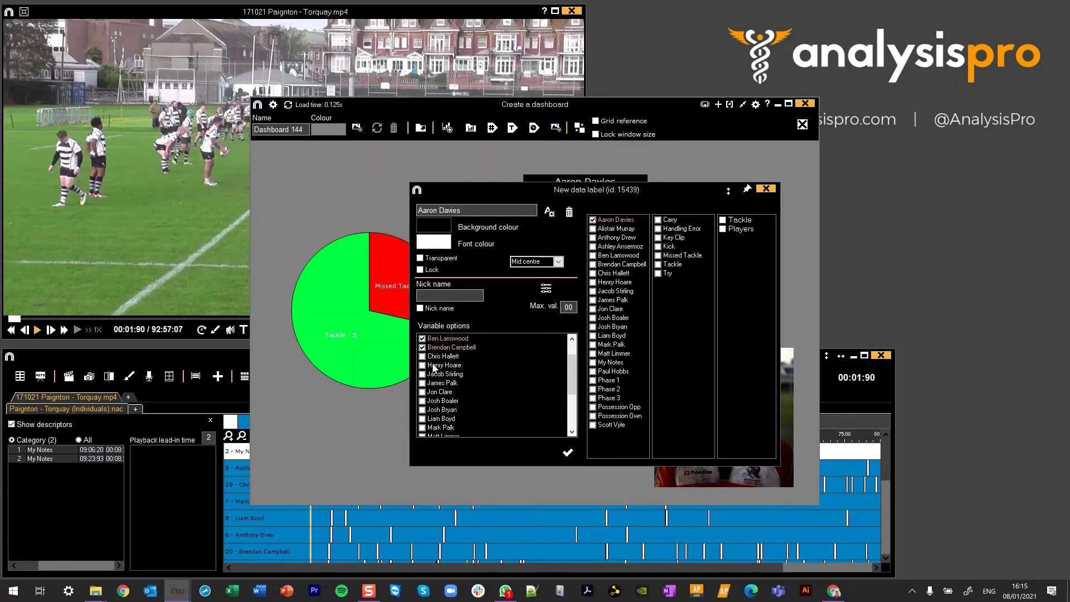
left_click(422, 409)
left_click(422, 427)
scroll(480, 390, "up", 1)
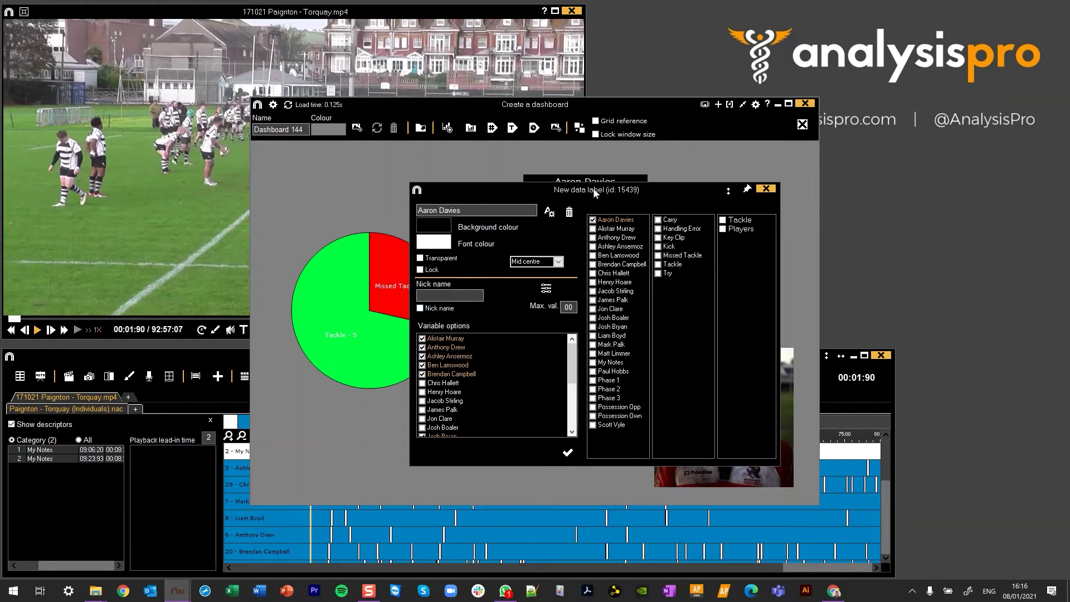
- Move the label settings window aside to check the dashboard, then confirm the label
left_click_drag(593, 189, 593, 293)
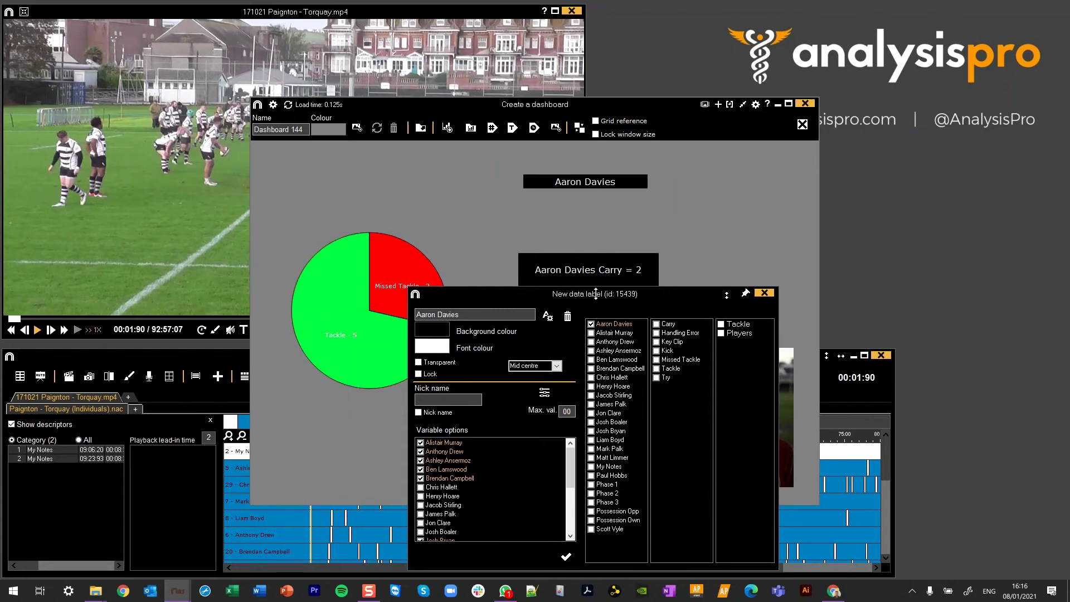
left_click_drag(596, 294, 585, 306)
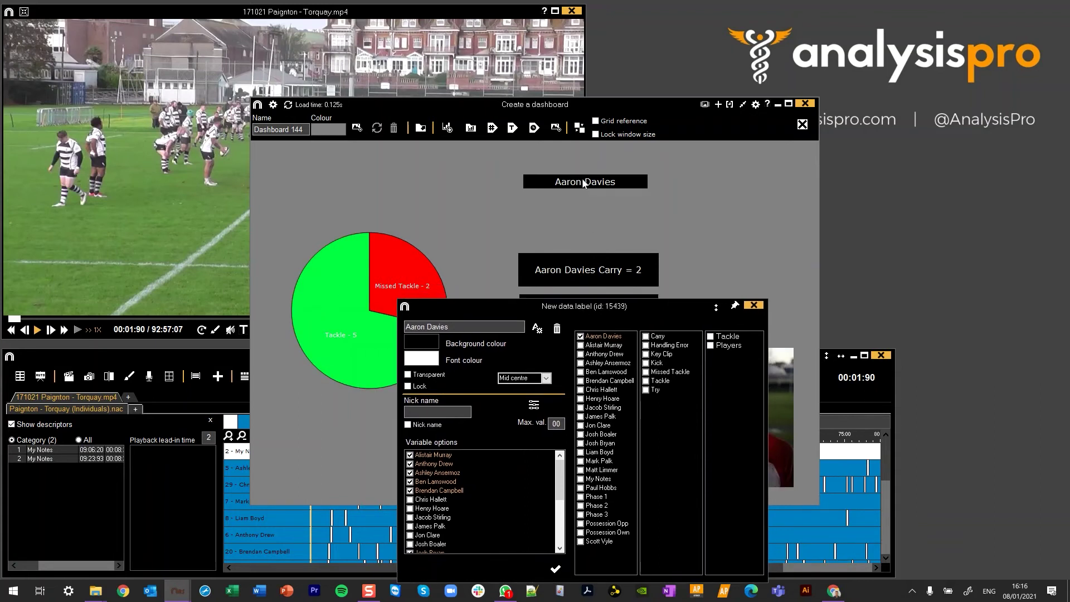
left_click_drag(572, 307, 580, 197)
left_click(563, 459)
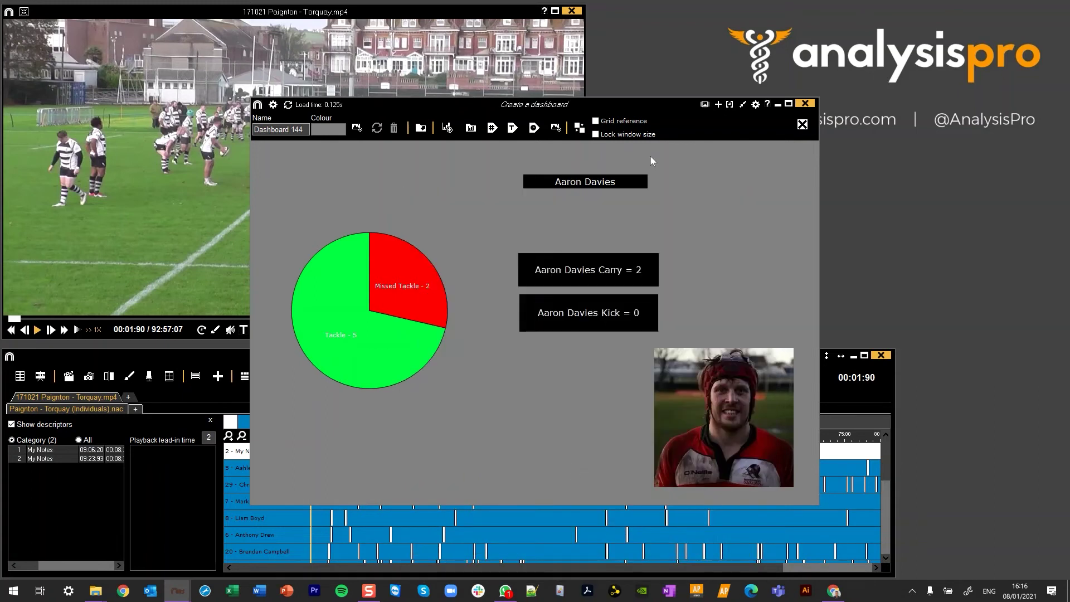
- Switch the player label through three different players in turn
left_click(616, 186)
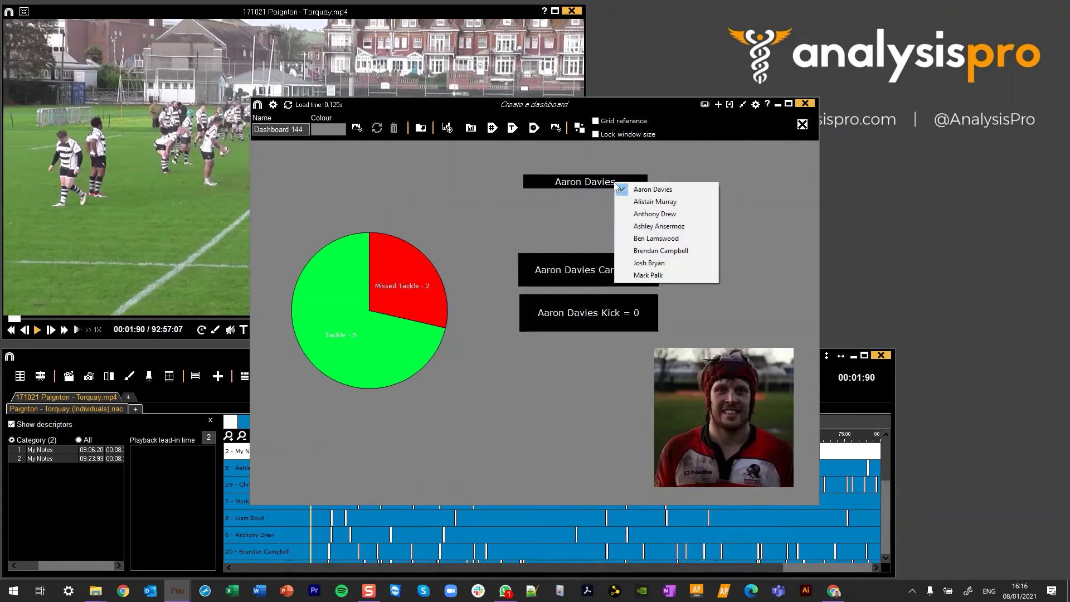
left_click(663, 201)
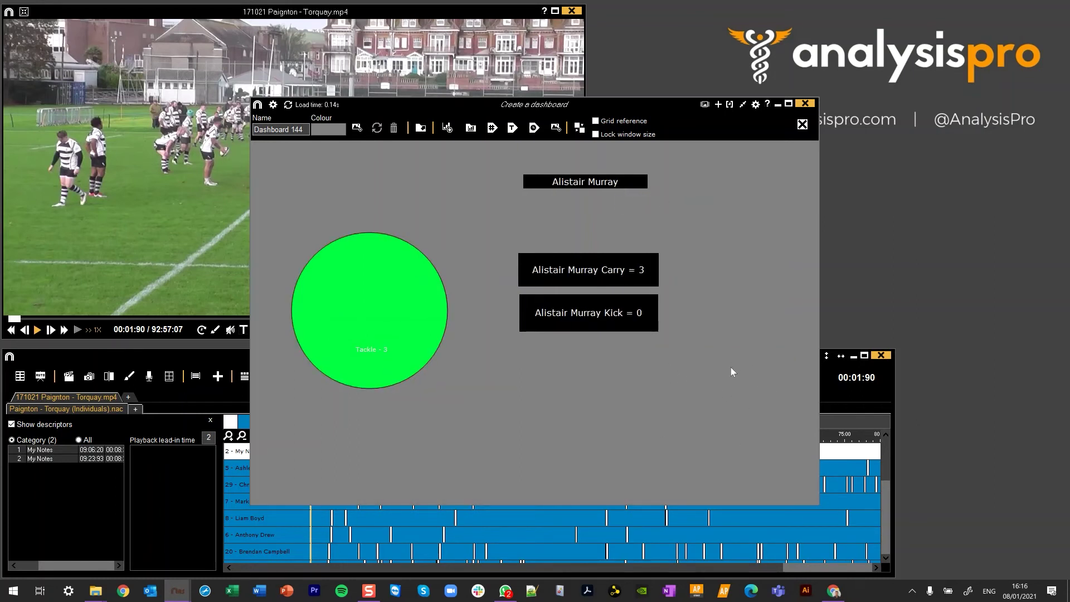
left_click(589, 180)
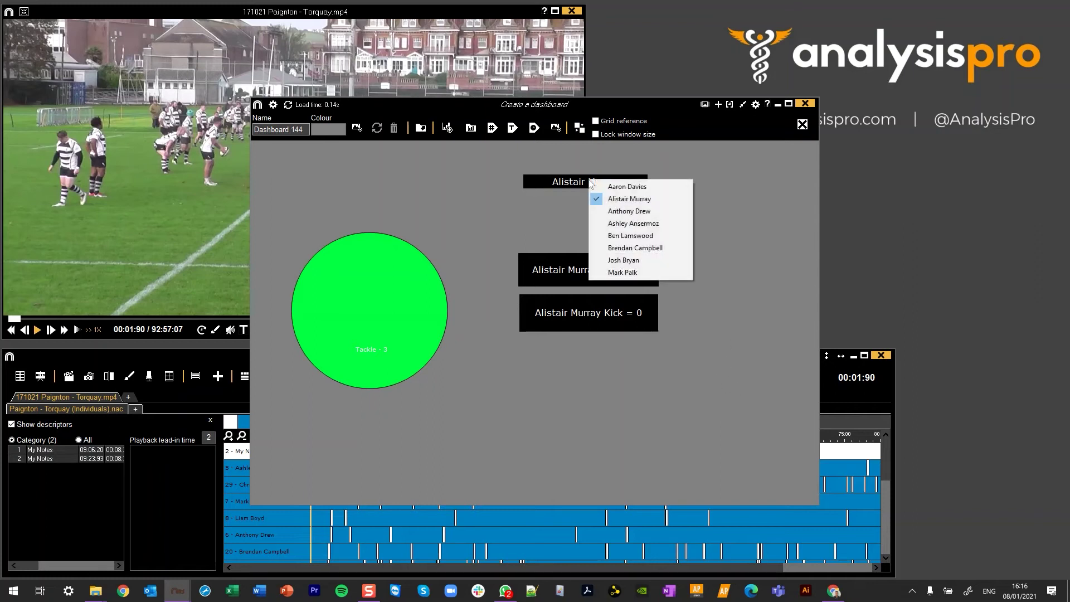
left_click(658, 248)
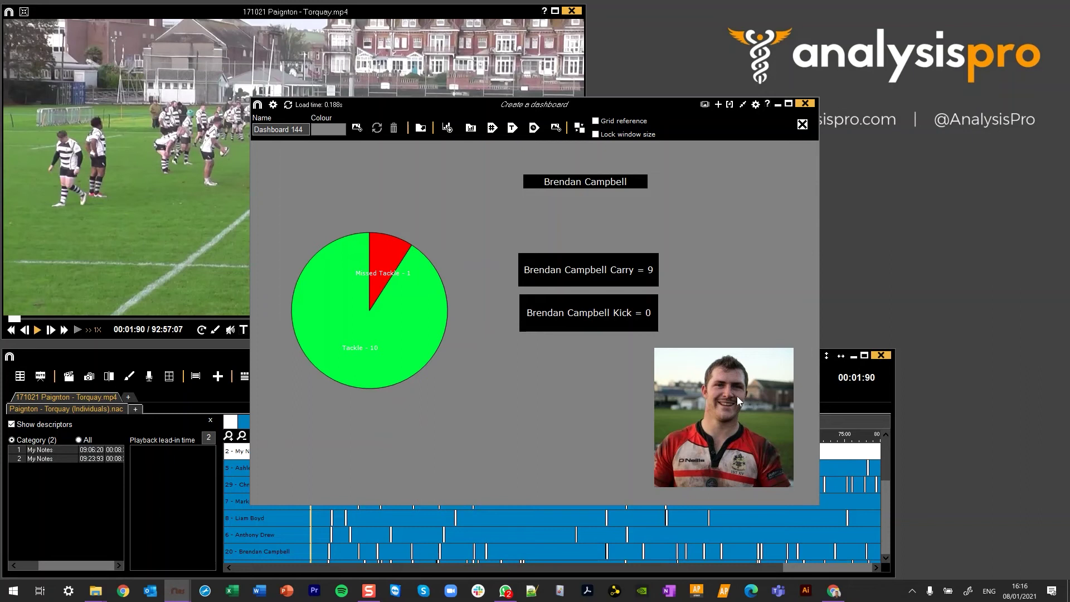
left_click(587, 189)
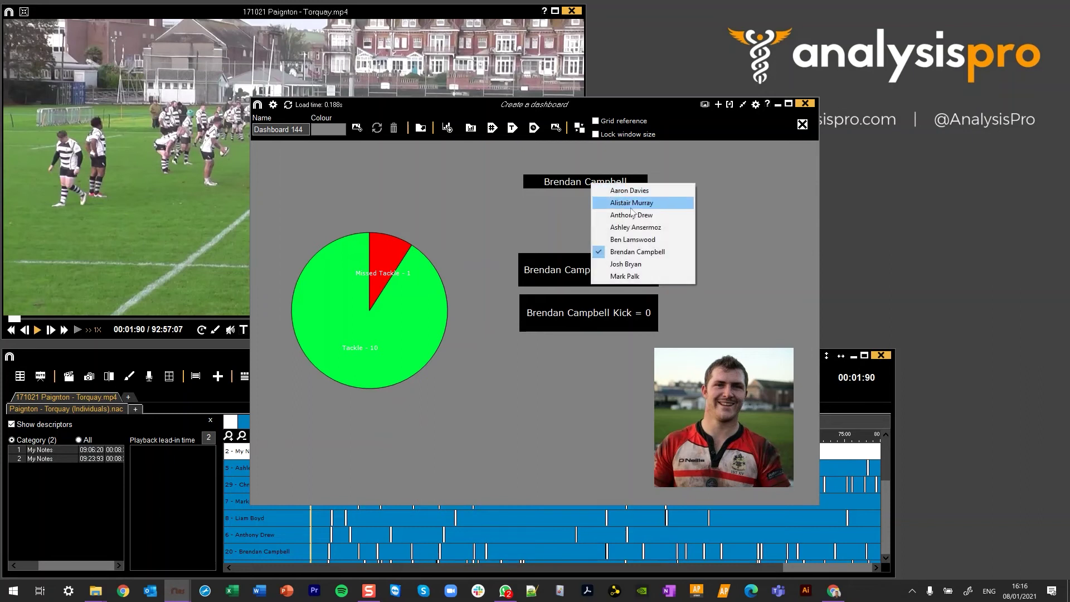
left_click(636, 227)
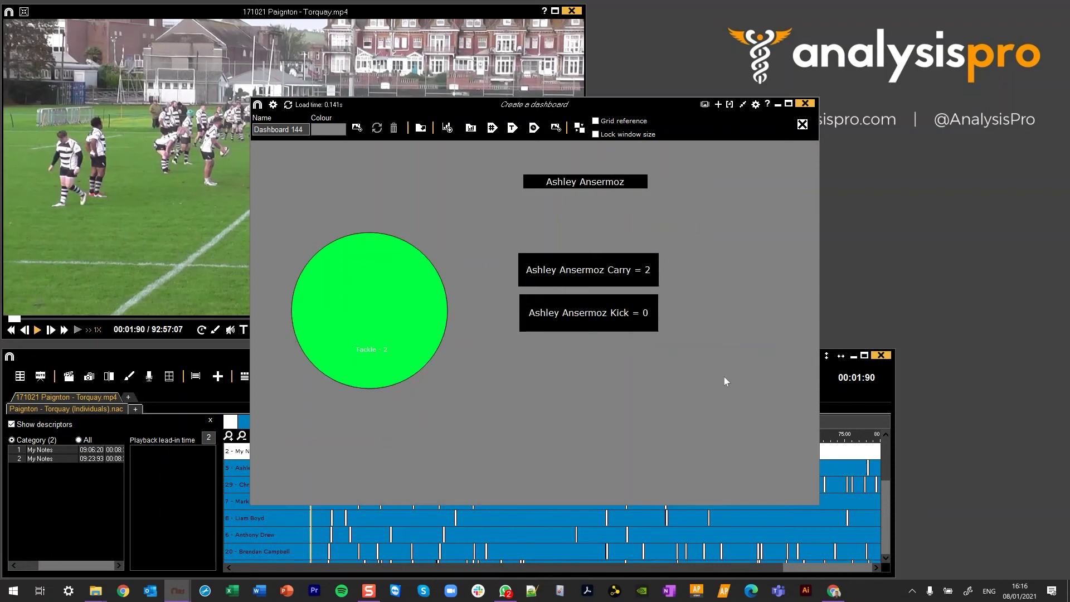
- Switch the label twice more, ending on the Josh photo's player: Carry 8, Kick 0, Tackle 13
left_click(596, 184)
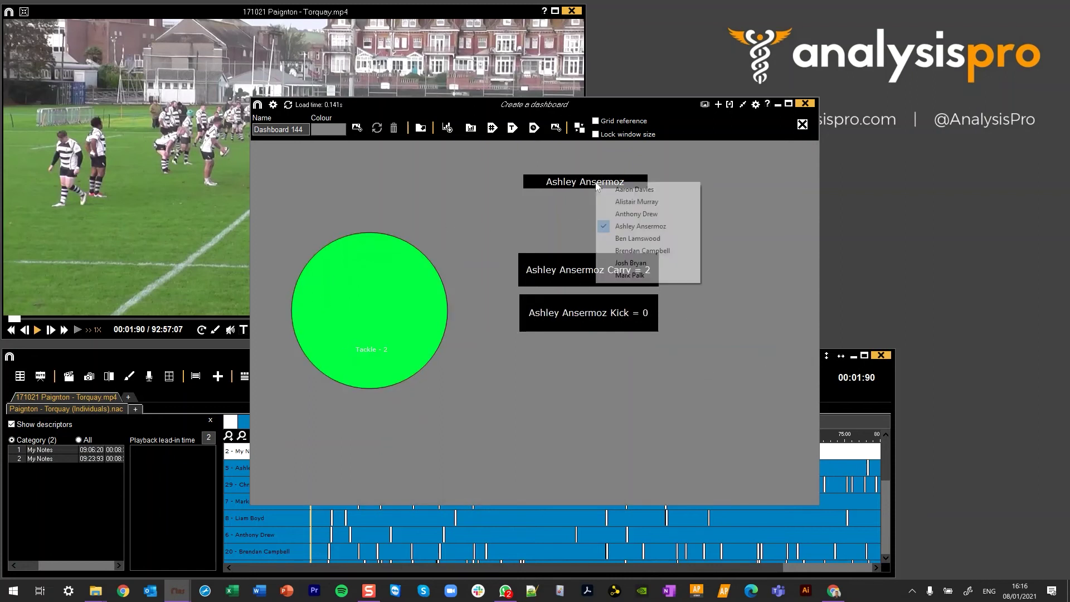
left_click(654, 275)
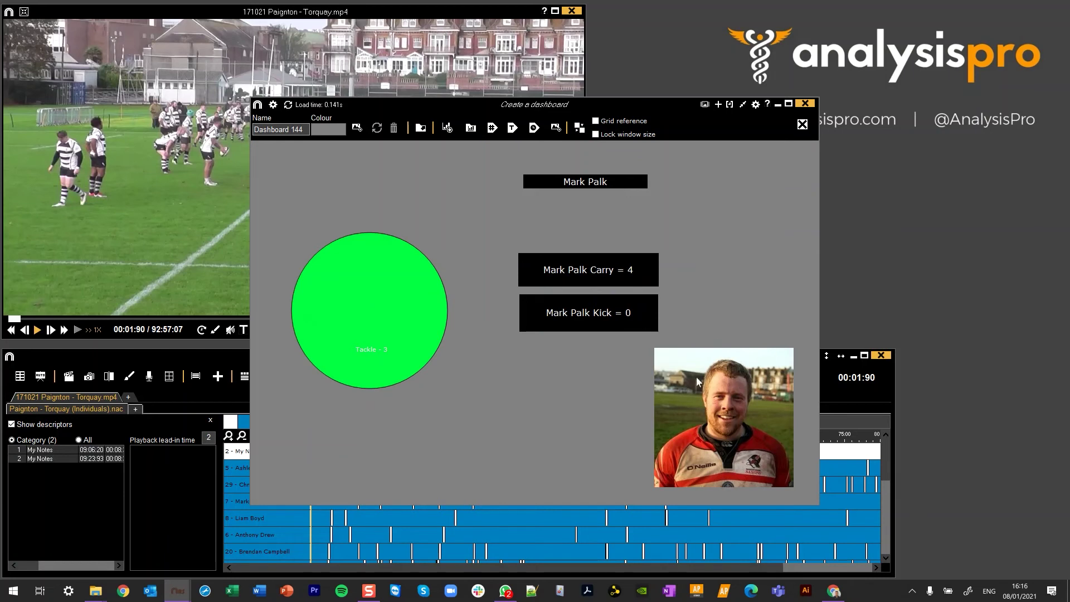
left_click(584, 182)
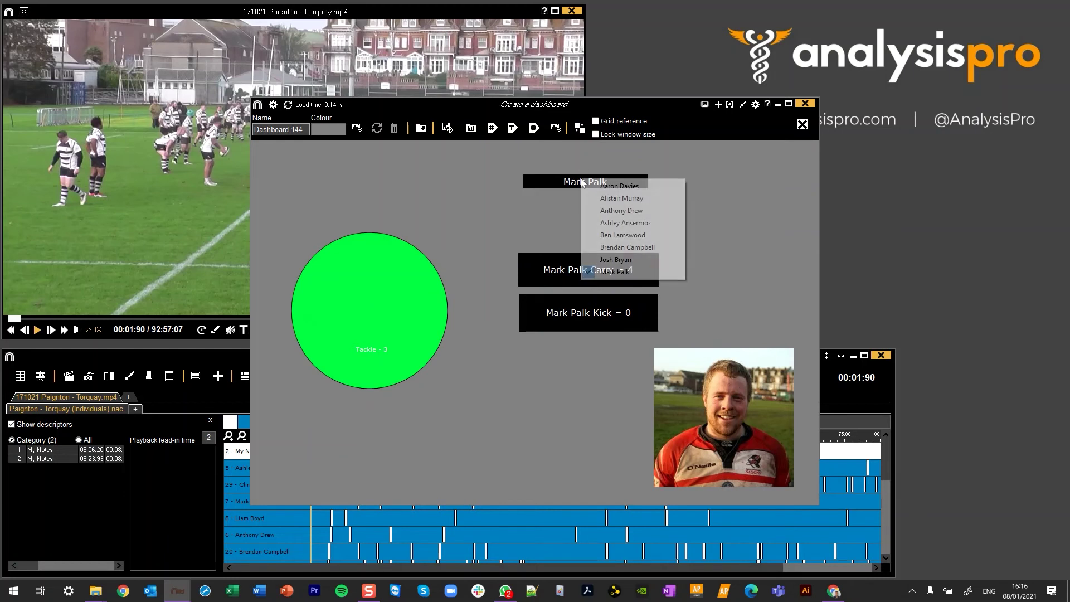
left_click(632, 246)
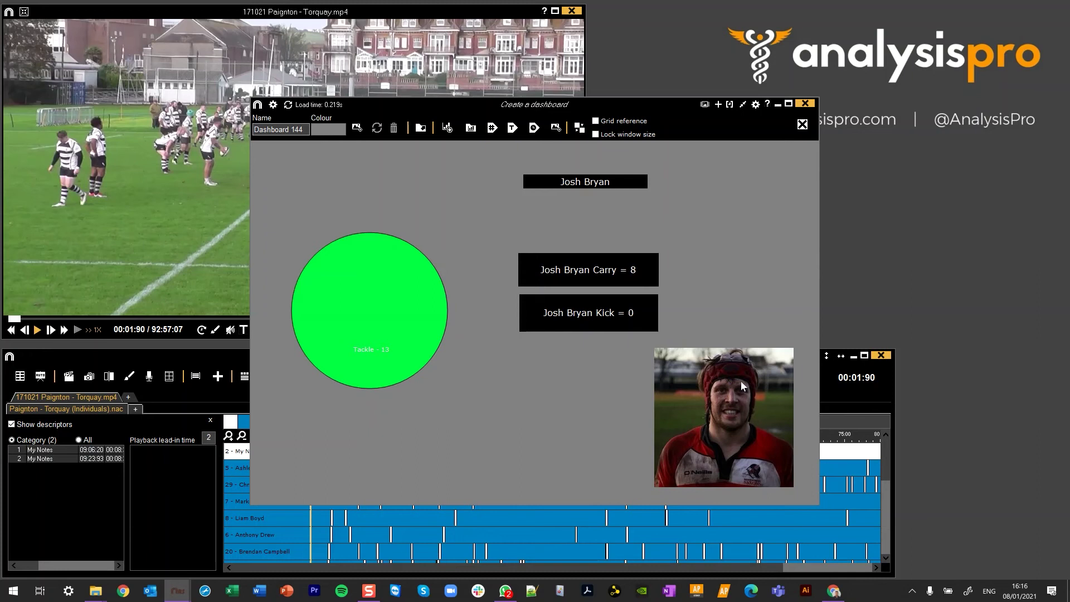
left_click(609, 184)
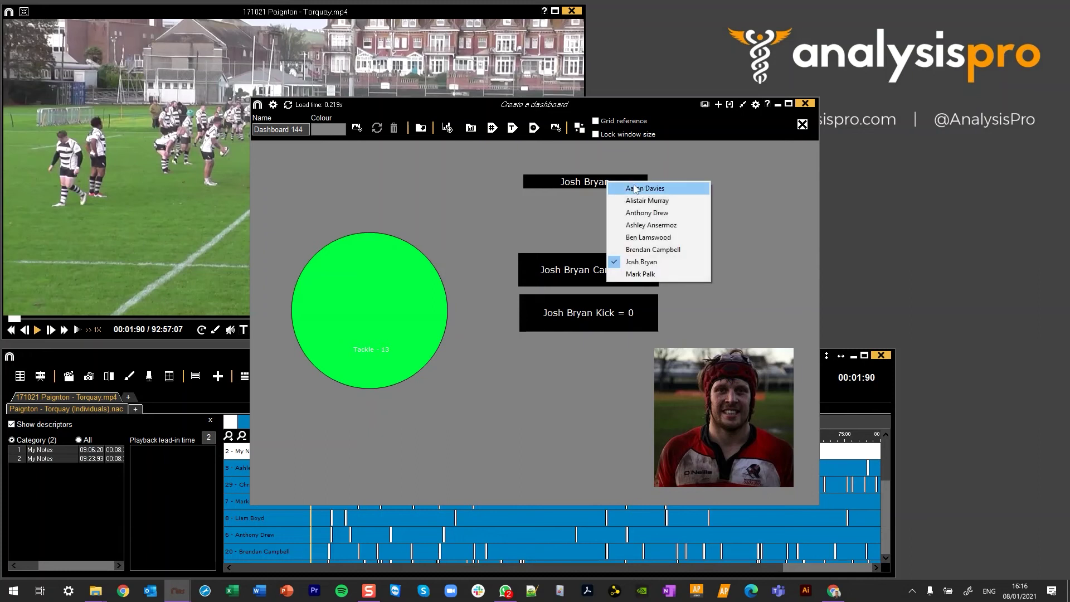
left_click(739, 178)
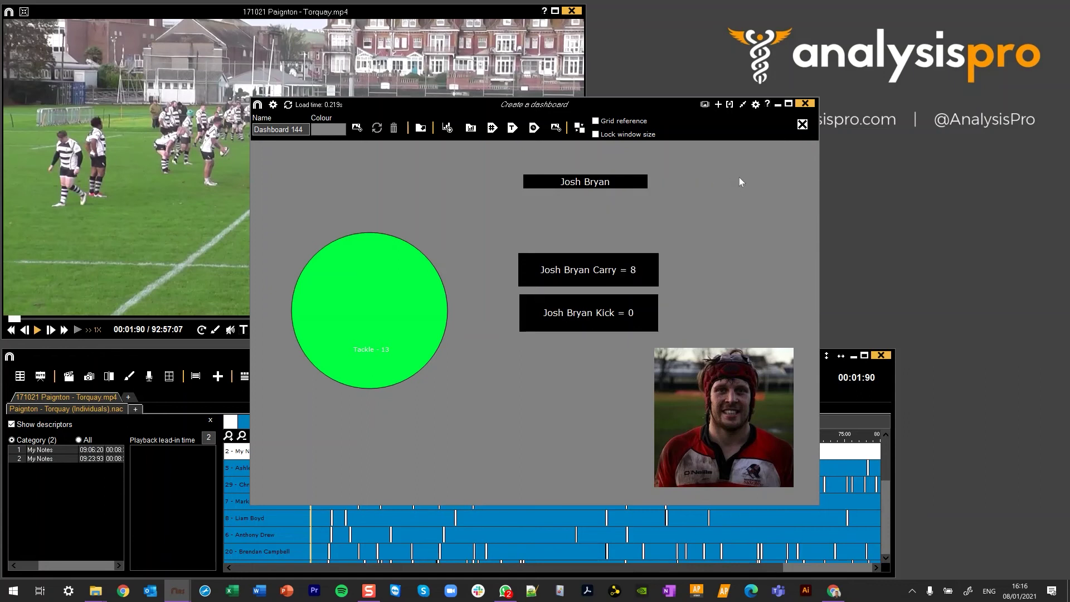
- Start adding a new picture to the dashboard
right_click(573, 212)
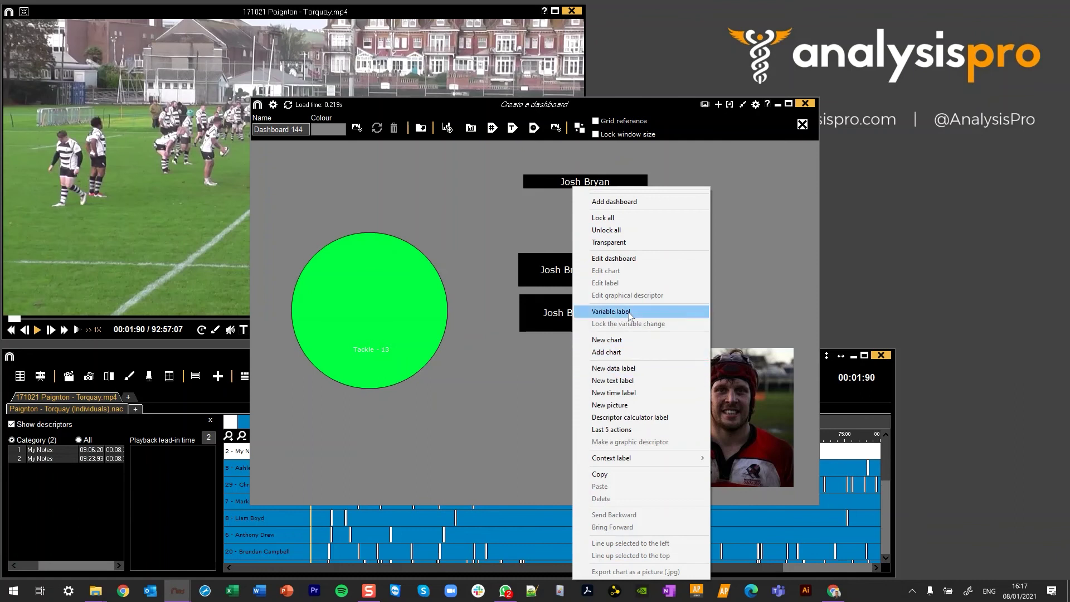
left_click(537, 229)
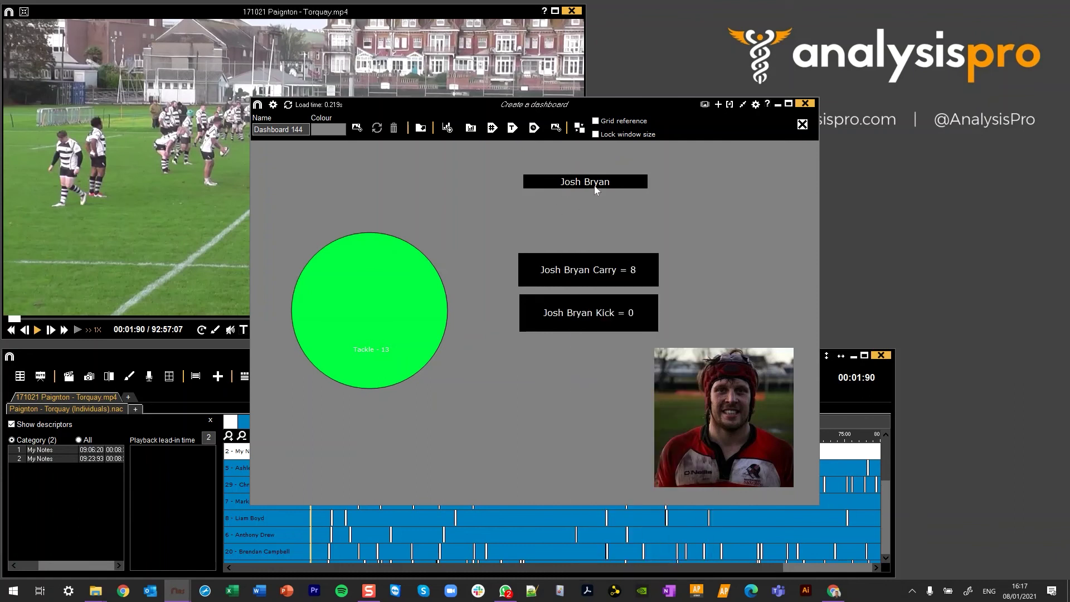
right_click(496, 367)
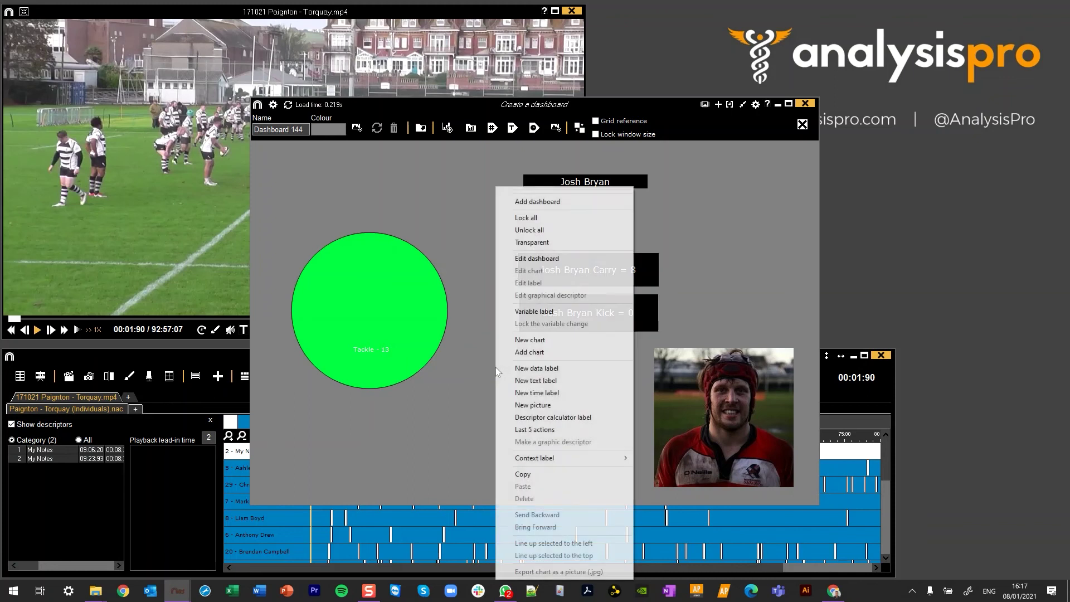
left_click(541, 404)
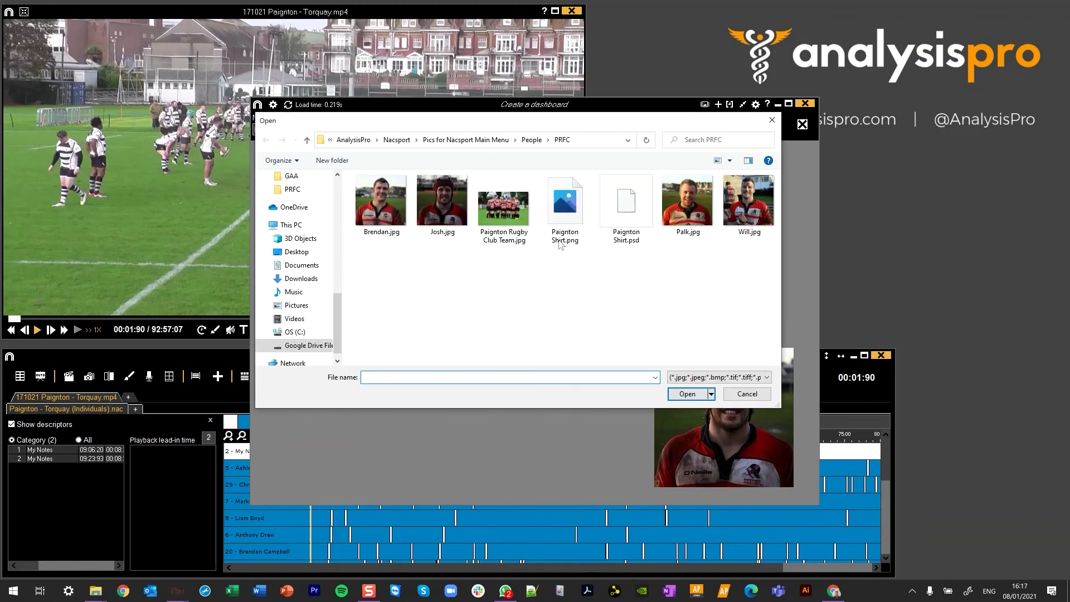
- Insert Will.jpg at Top 450, Left 725, shown only for its linked player
double_click(736, 201)
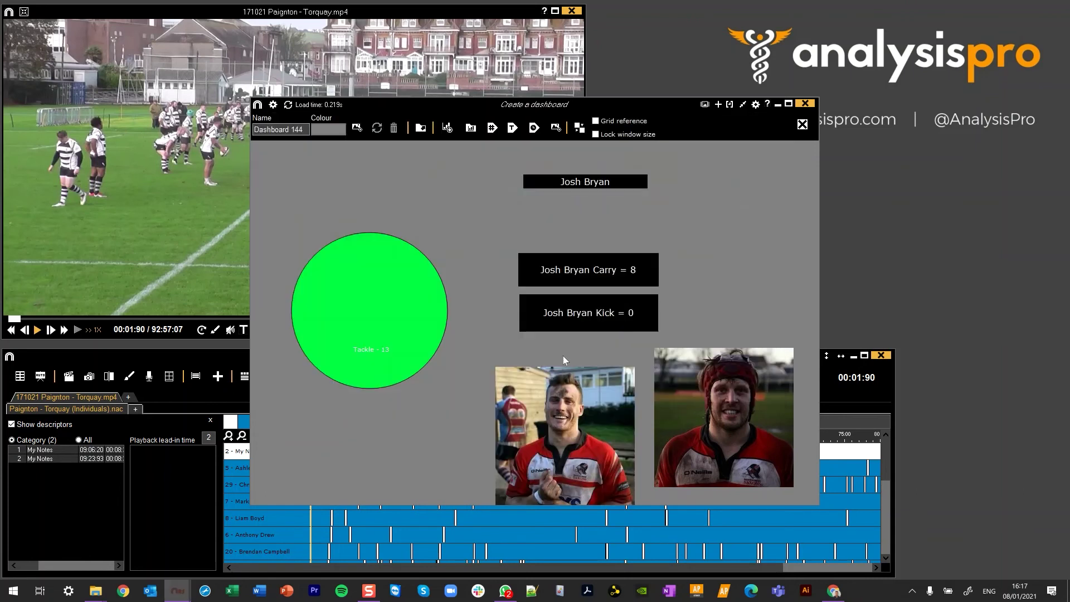
double_click(395, 366)
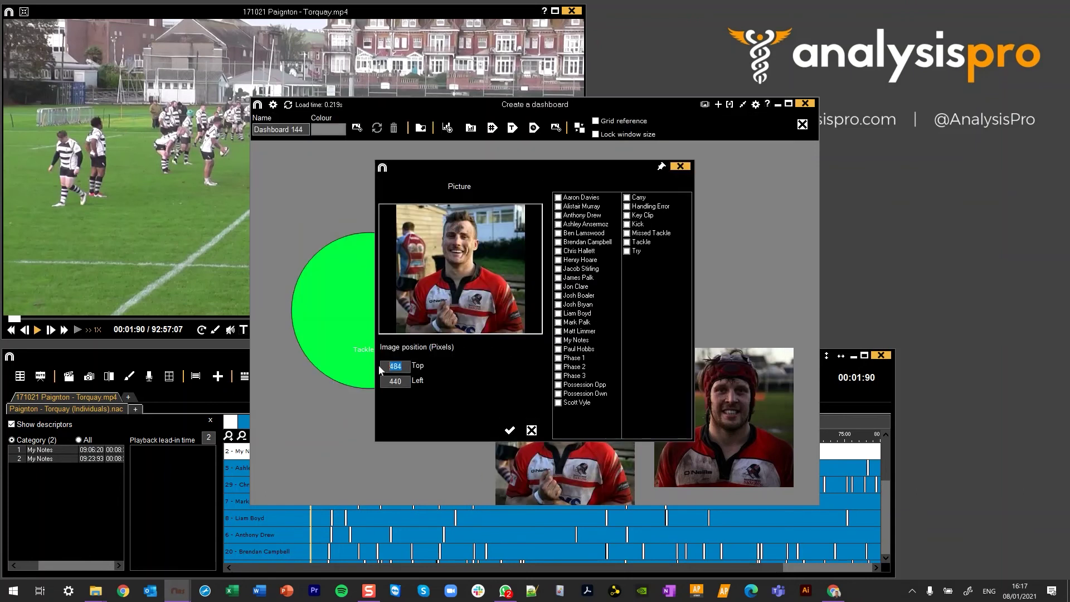
type("450")
double_click(397, 381)
type("725")
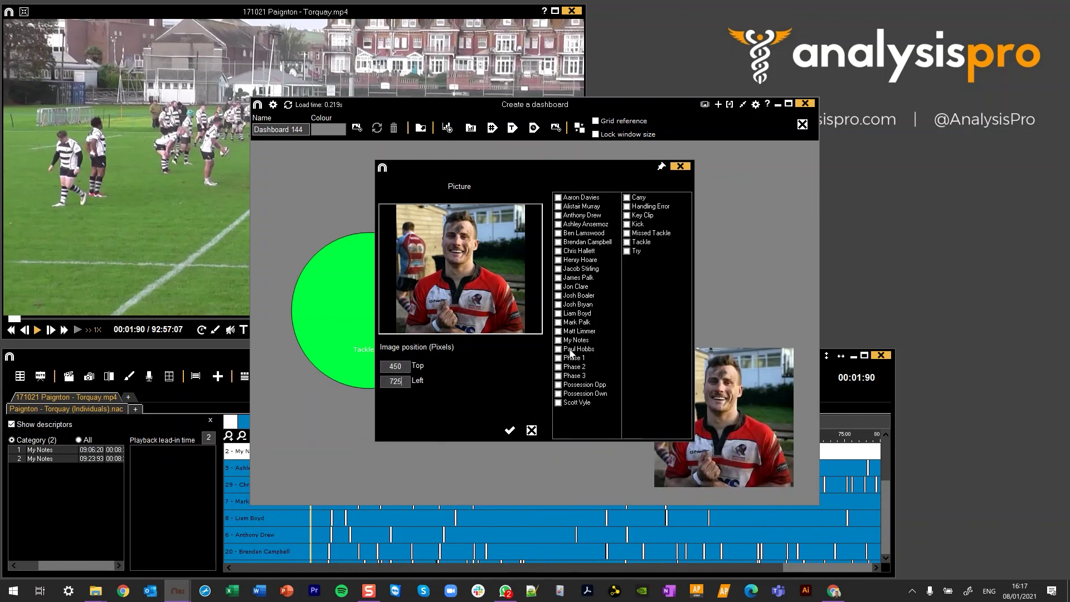
left_click(565, 332)
left_click(509, 433)
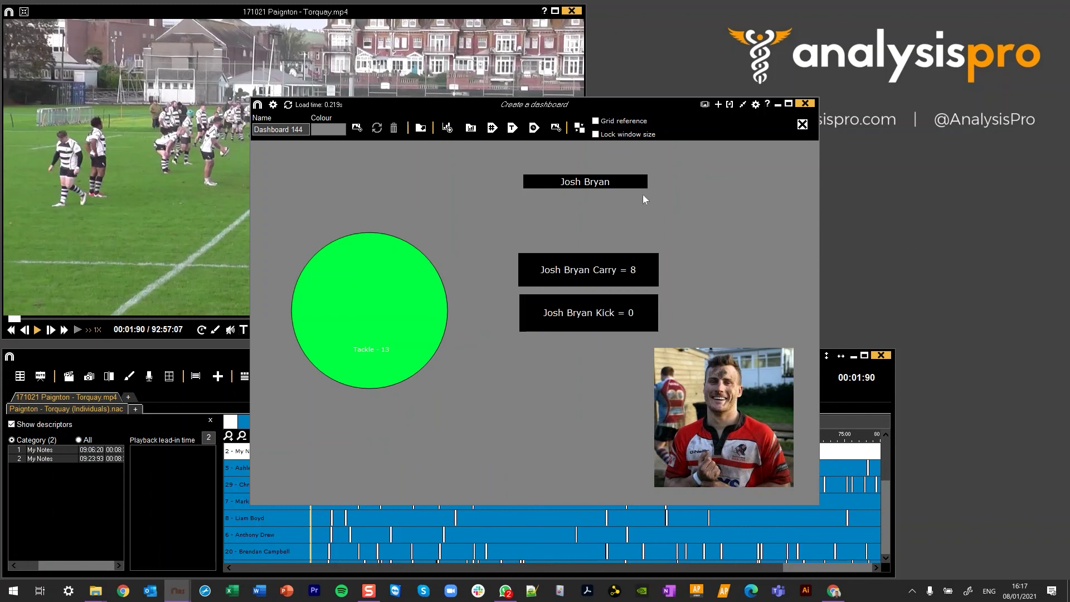
- Switch the player label to show Carry 4, Kick 0, Tackle 3 and that player's photo
left_click(612, 178)
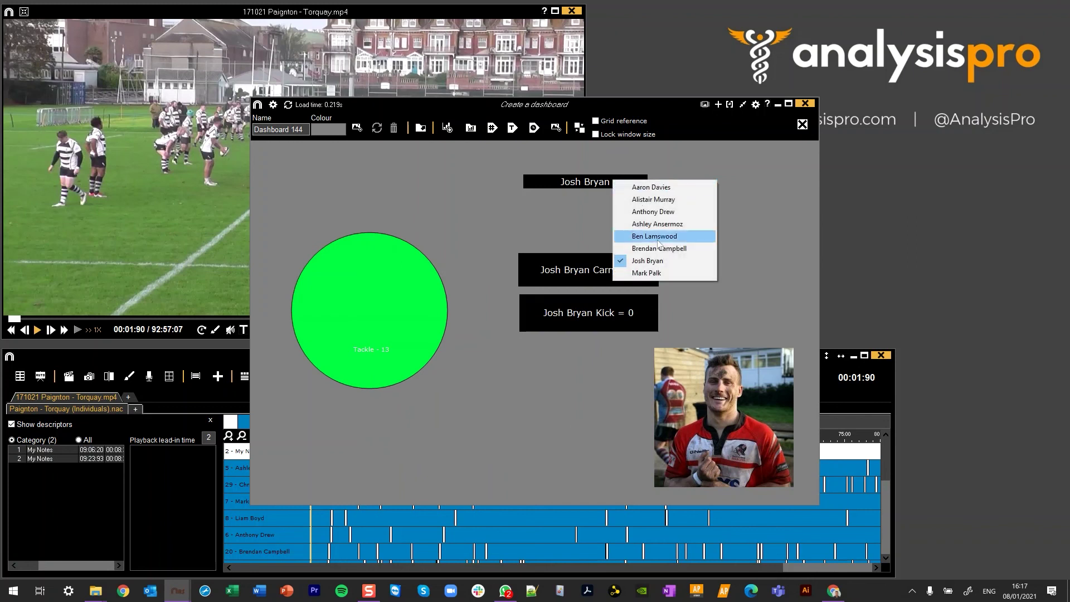
left_click(647, 273)
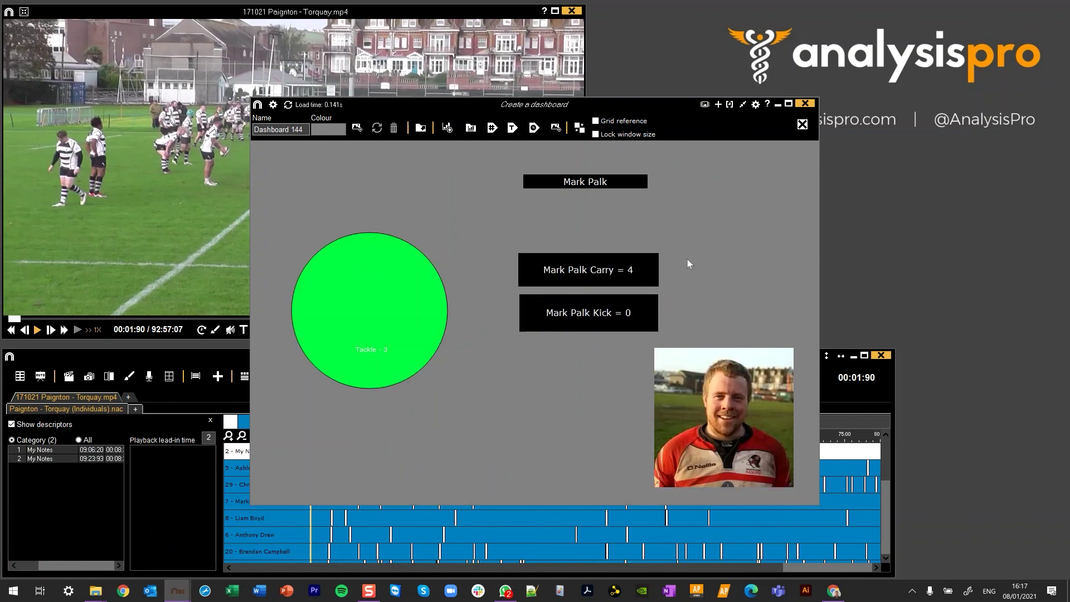